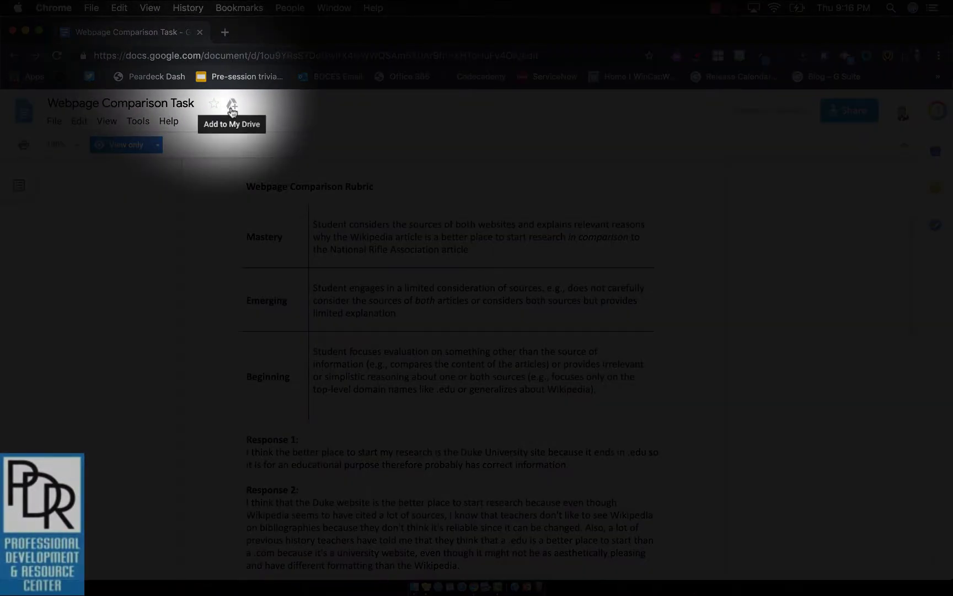
- Add 'Webpage Comparison Task' to My Drive, then start a copy via File > Make a copy
{"action": "left_click", "coordinate": [231, 111]}
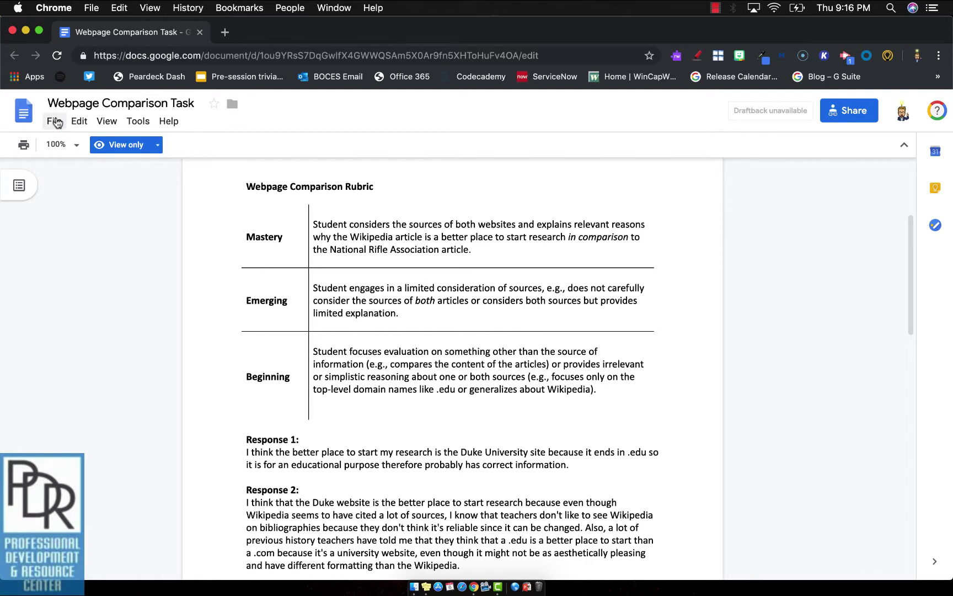
{"action": "left_click", "coordinate": [56, 121]}
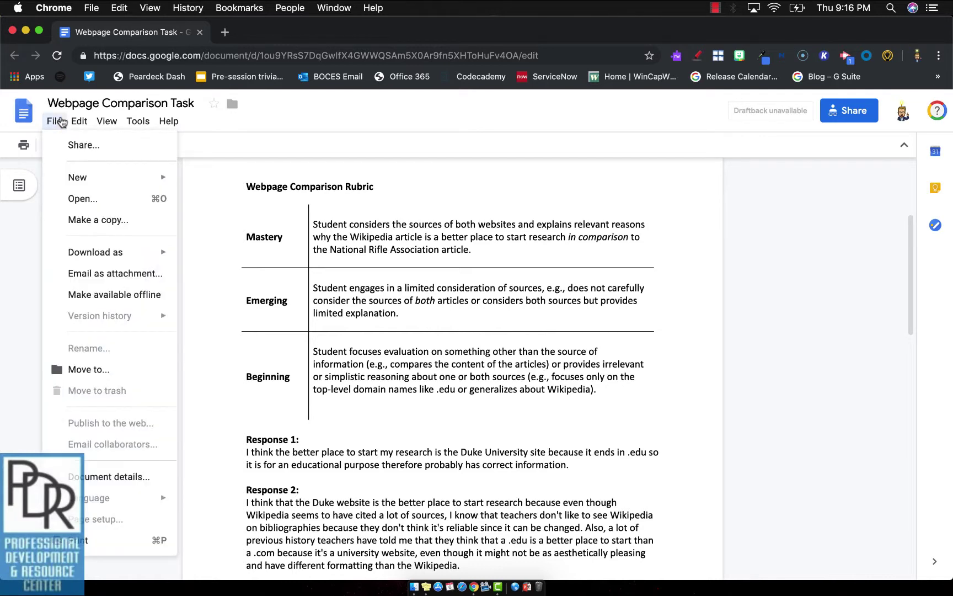
{"action": "left_click", "coordinate": [91, 219]}
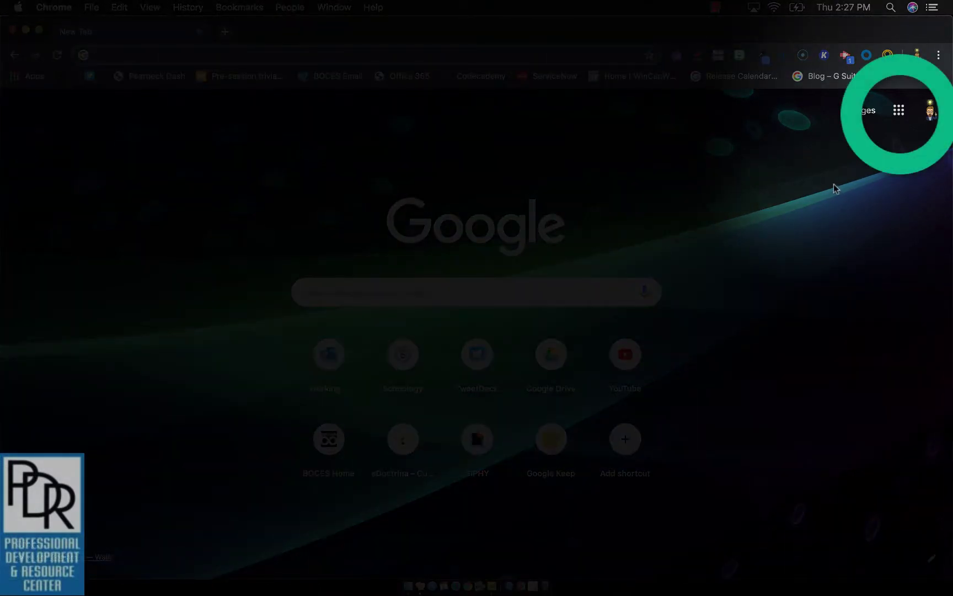
- Go to the Google Account home page through the Google apps menu's Account entry
{"action": "left_click", "coordinate": [898, 113]}
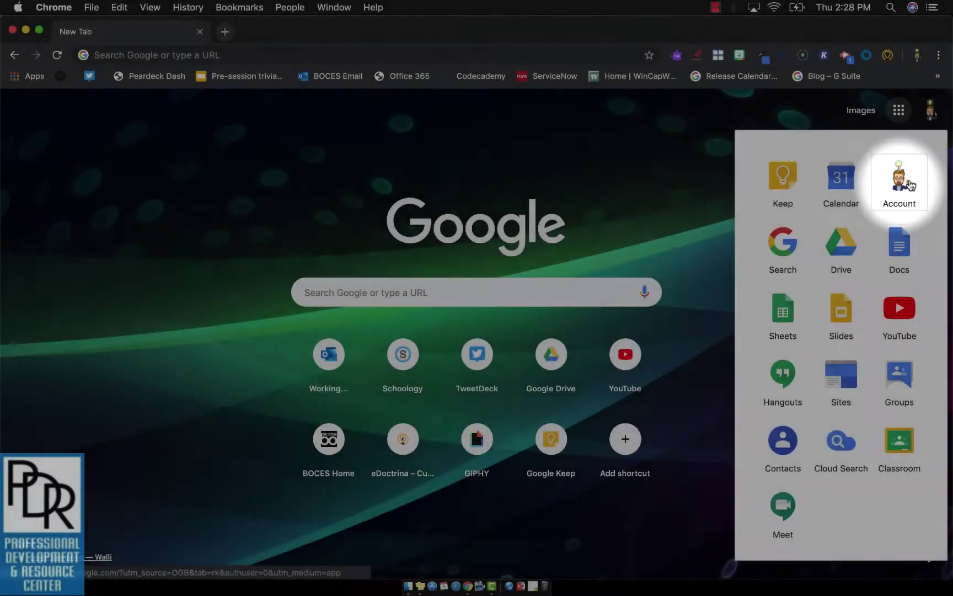
{"action": "scroll", "coordinate": [880, 253], "scroll_direction": "down", "scroll_amount": 5}
{"action": "scroll", "coordinate": [881, 254], "scroll_direction": "down", "scroll_amount": 5}
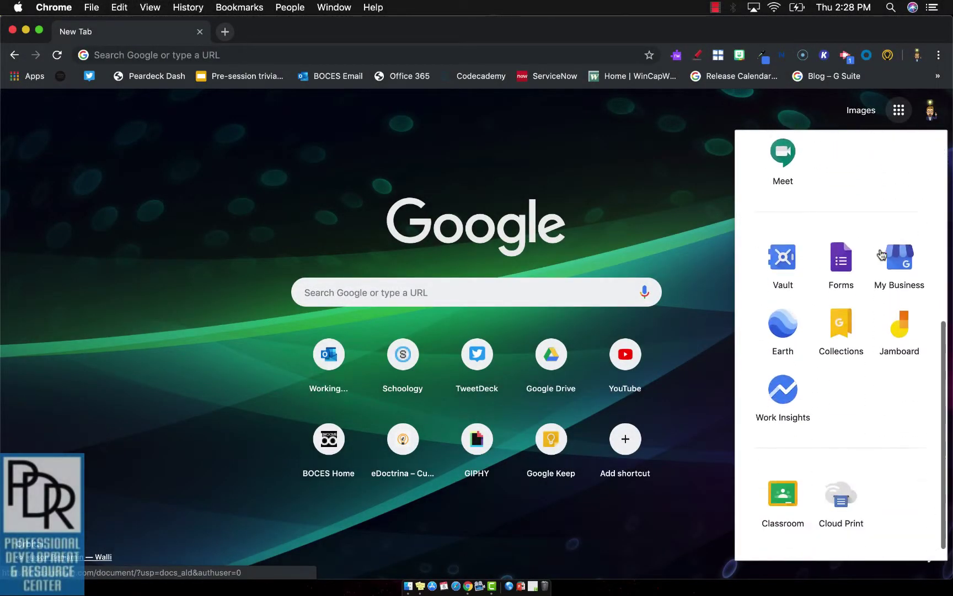
{"action": "scroll", "coordinate": [881, 255], "scroll_direction": "up", "scroll_amount": 10}
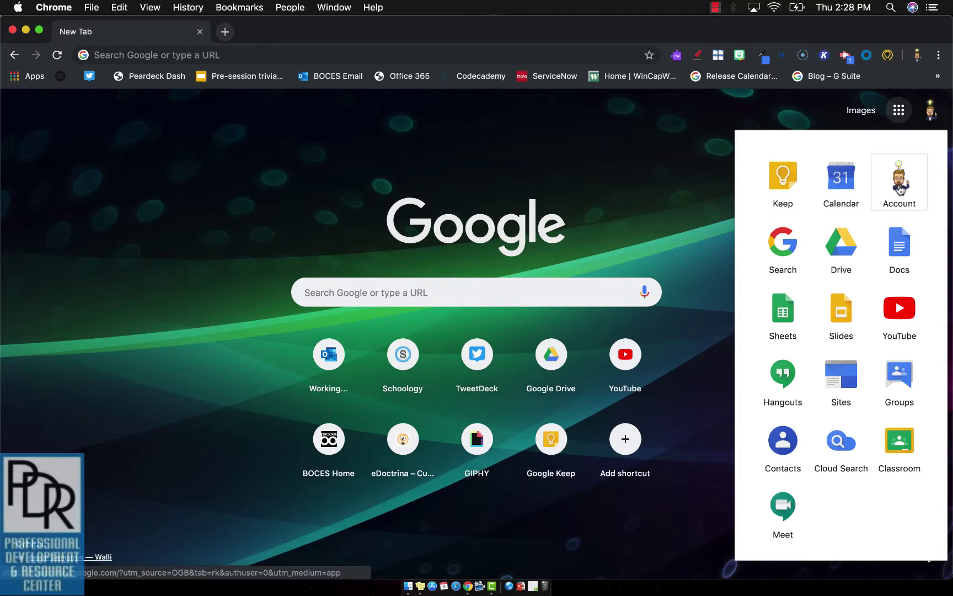
{"action": "left_click", "coordinate": [899, 189]}
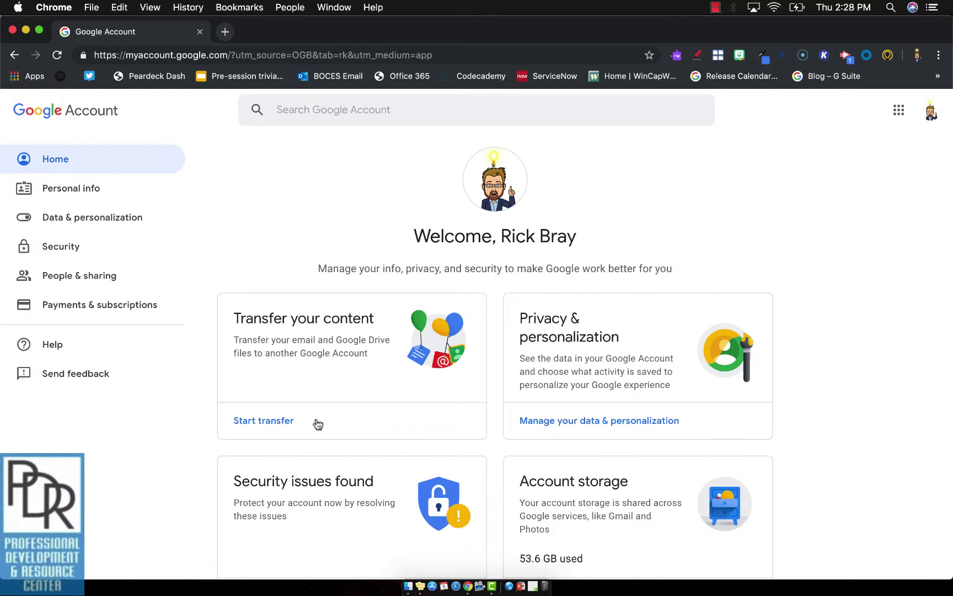
- Start the transfer, enter the personal Gmail address as destination, and send it a code
{"action": "left_click", "coordinate": [289, 419]}
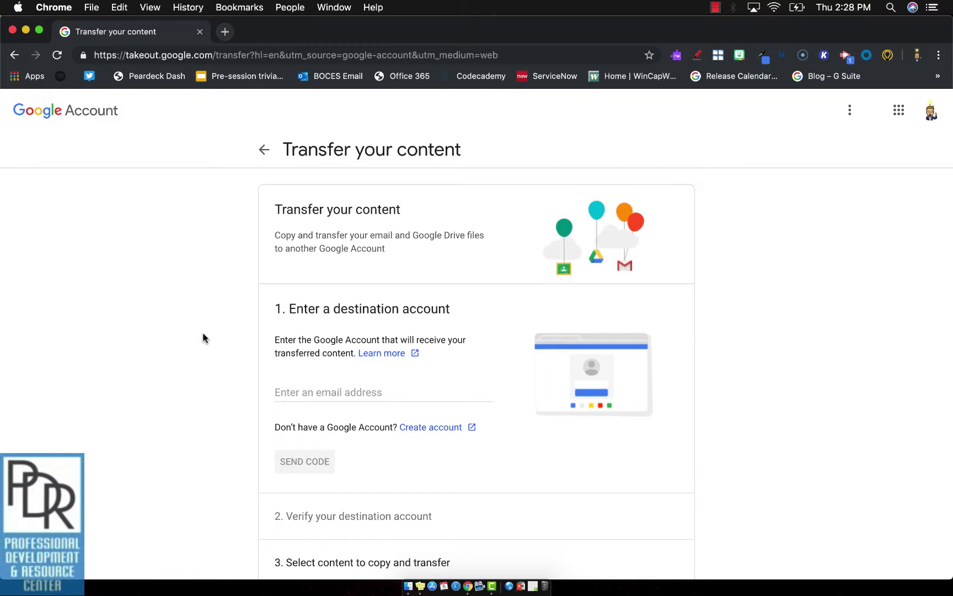
{"action": "left_click", "coordinate": [315, 389]}
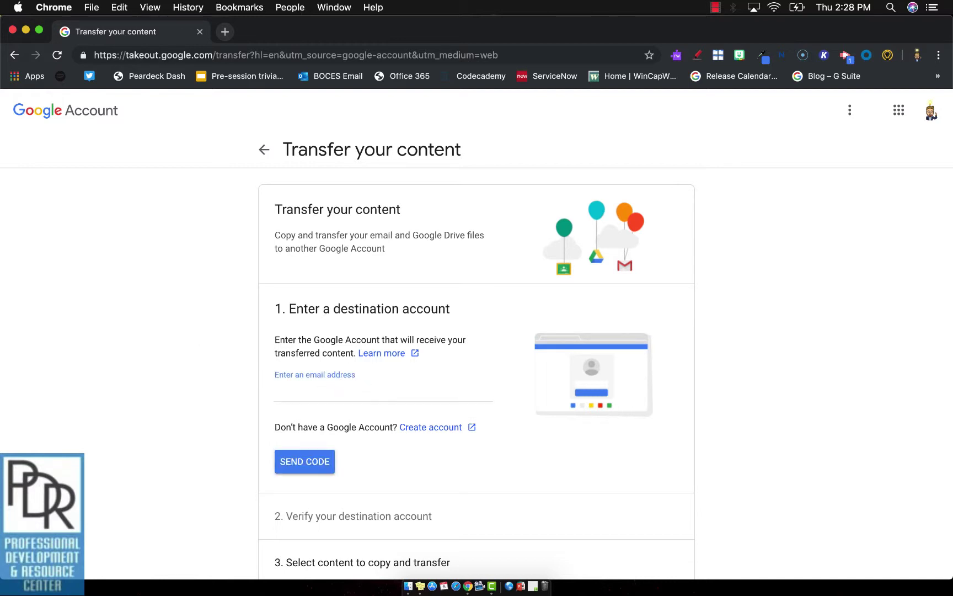
{"action": "type", "text": "@gmail.com"}
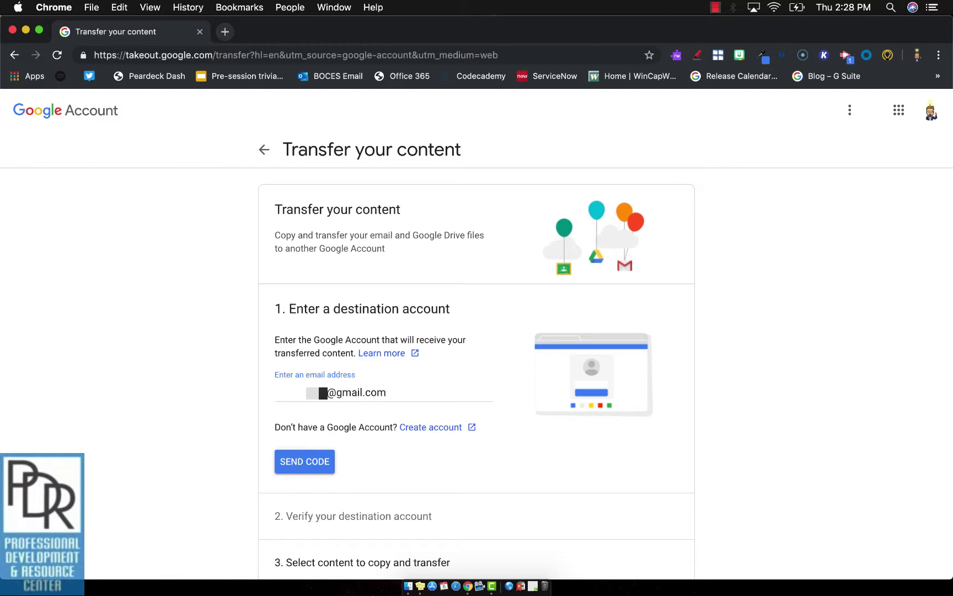
{"action": "left_click", "coordinate": [331, 465]}
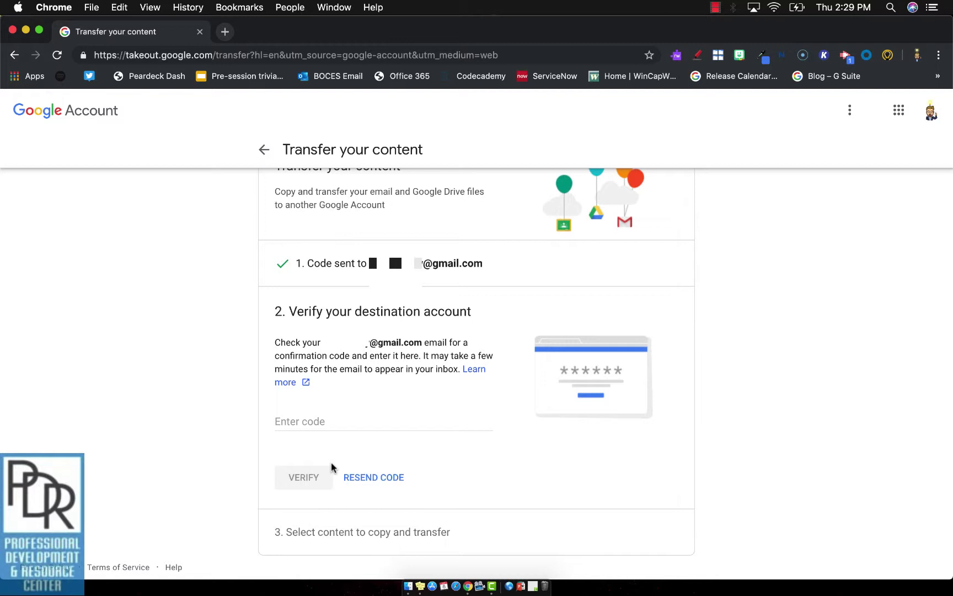
- Paste the emailed confirmation code and verify the destination account
{"action": "left_click", "coordinate": [312, 423]}
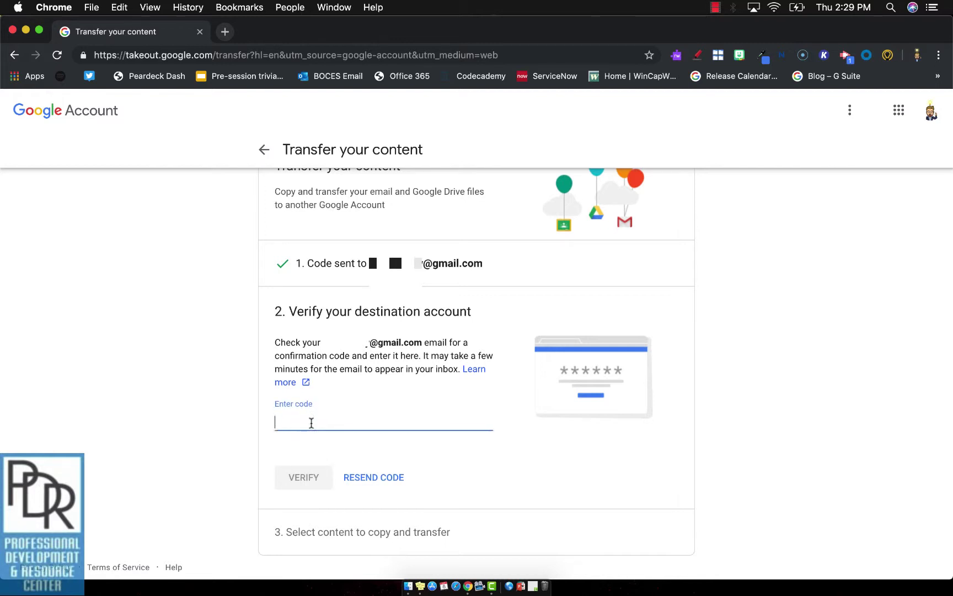
{"action": "key", "text": "super+v"}
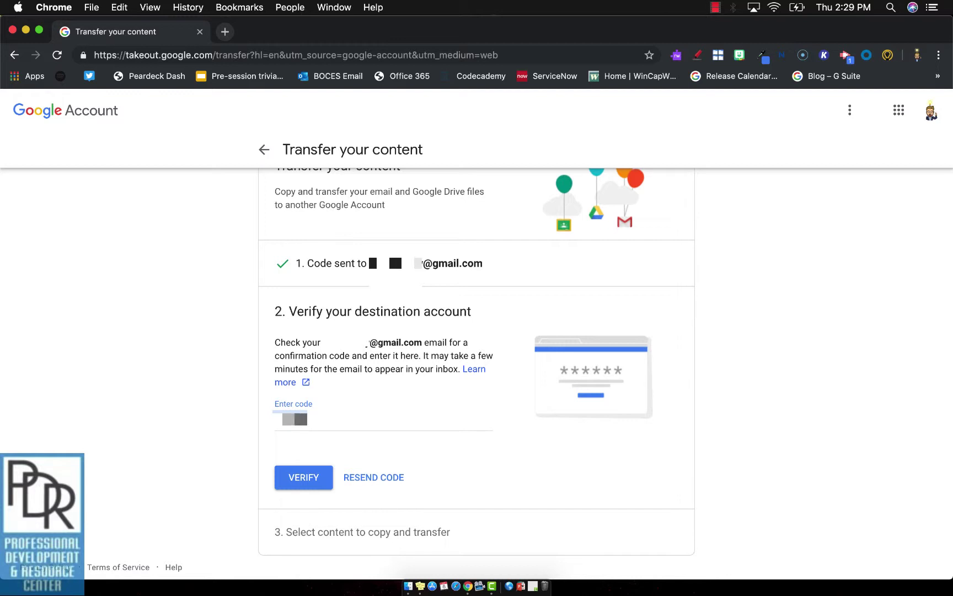
{"action": "left_click", "coordinate": [304, 477]}
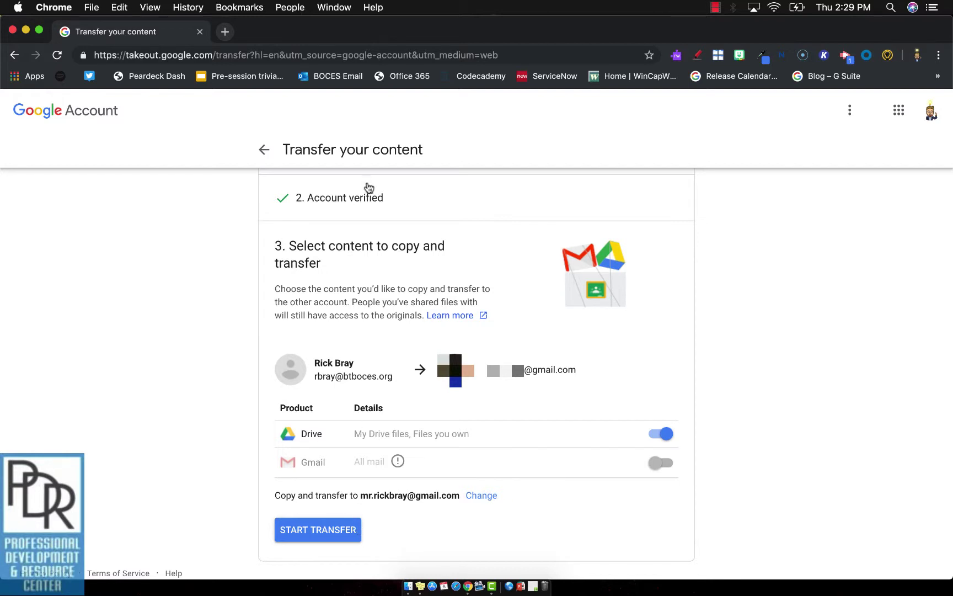
- Switch to the personal home profile and open Google Drive to browse the dated folders
{"action": "left_click", "coordinate": [288, 13]}
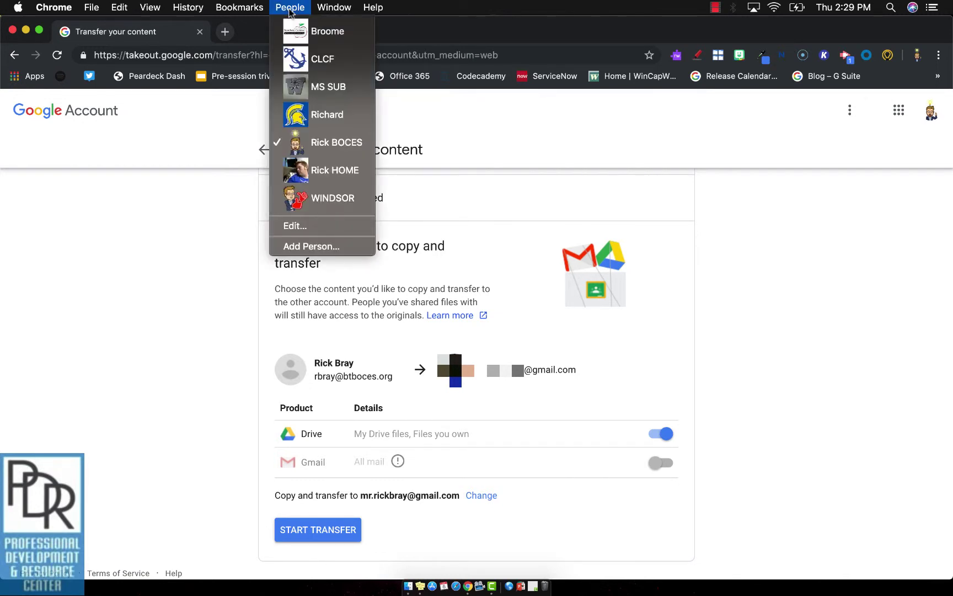
{"action": "left_click", "coordinate": [318, 172]}
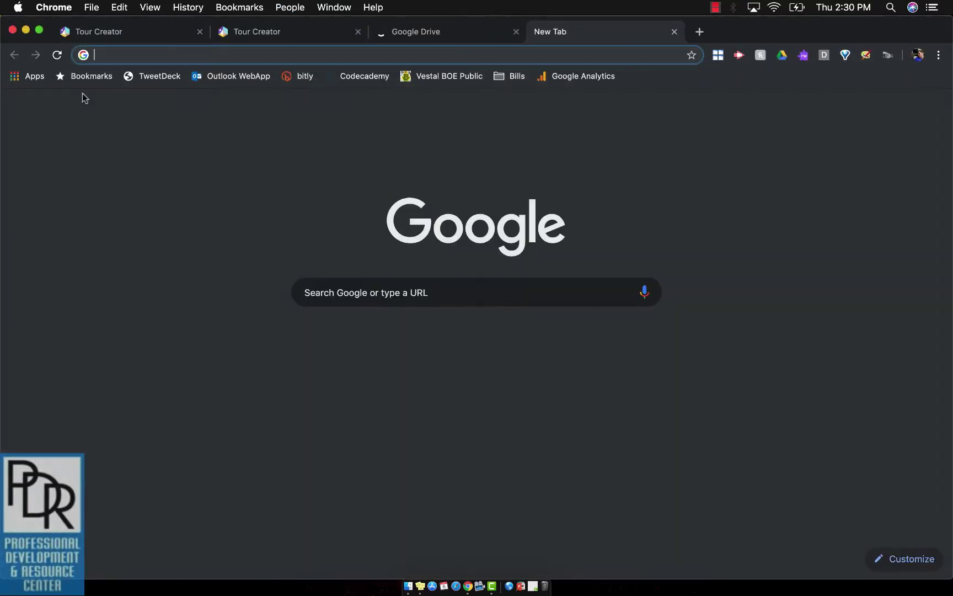
{"action": "left_click", "coordinate": [35, 77]}
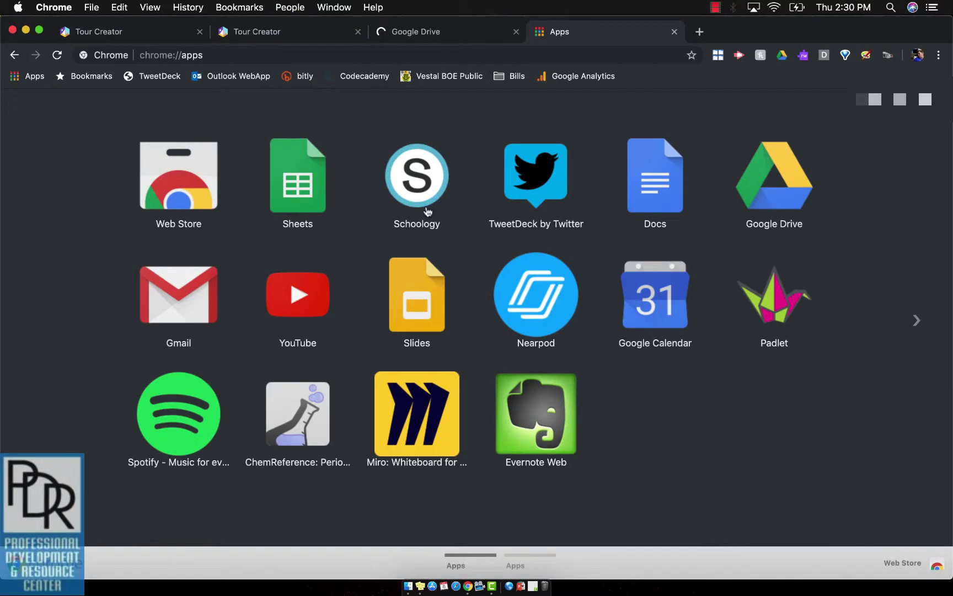
{"action": "left_click", "coordinate": [734, 206]}
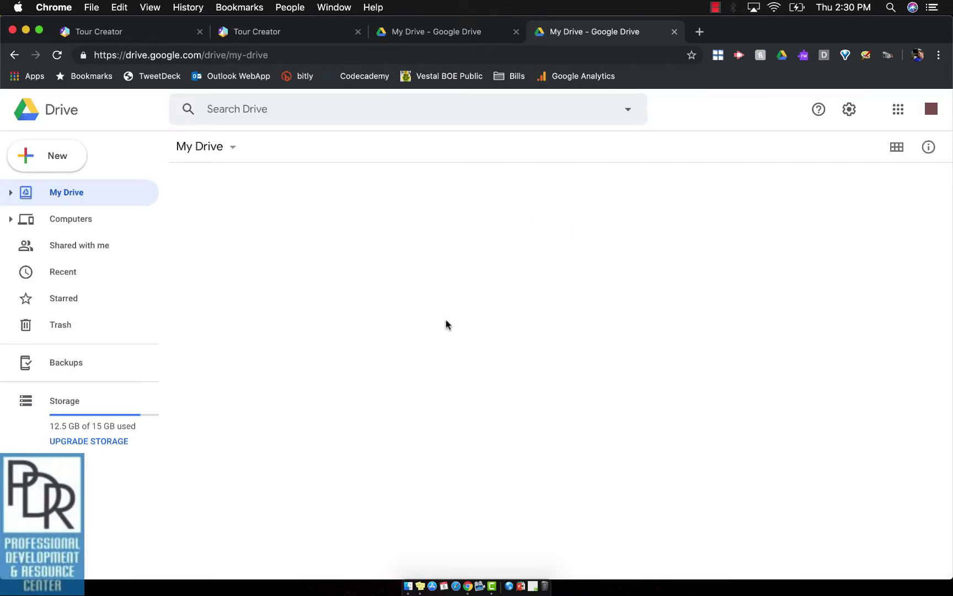
{"action": "scroll", "coordinate": [446, 325], "scroll_direction": "down", "scroll_amount": 10}
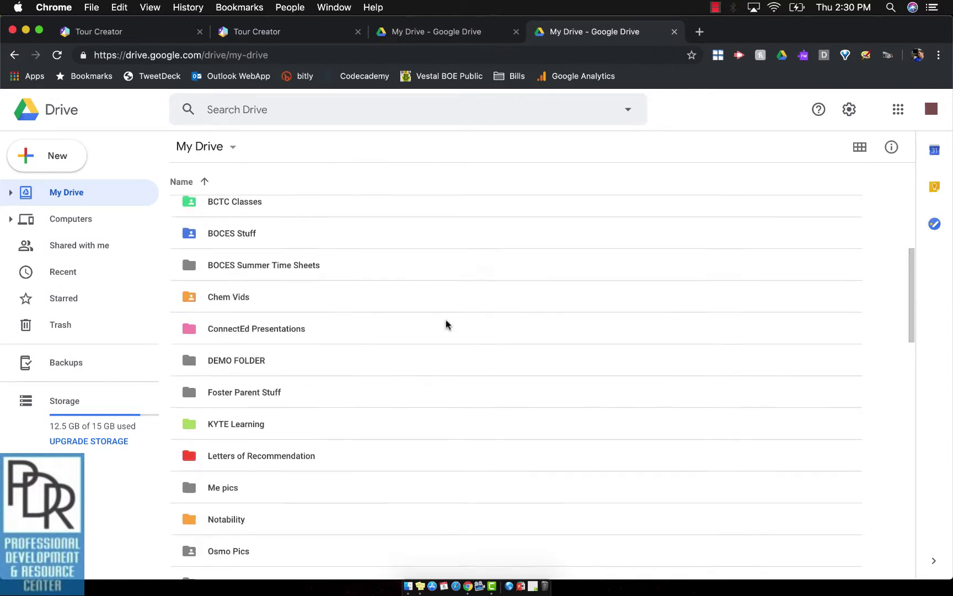
{"action": "scroll", "coordinate": [446, 325], "scroll_direction": "down", "scroll_amount": 4}
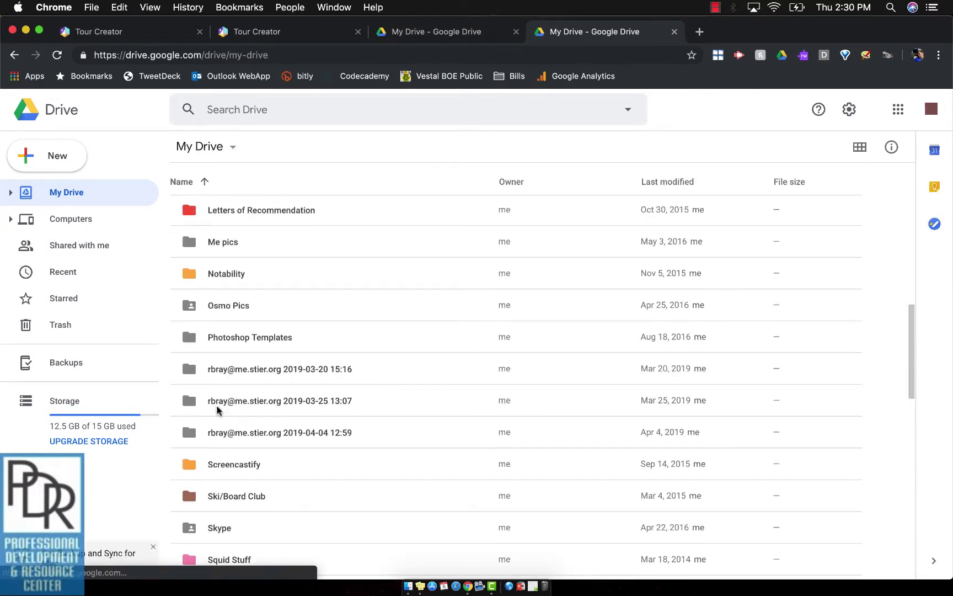
{"action": "scroll", "coordinate": [217, 409], "scroll_direction": "down", "scroll_amount": 4}
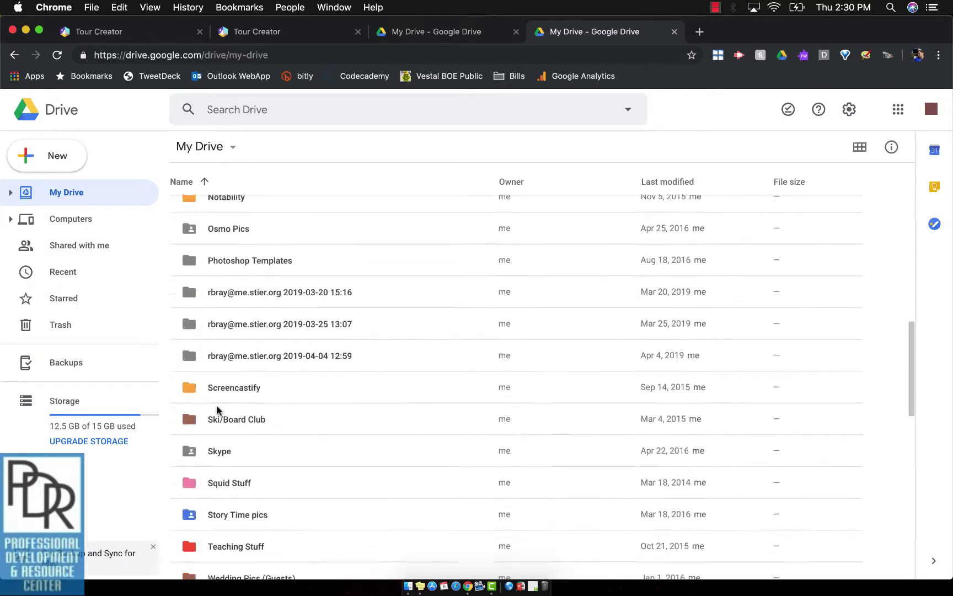
{"action": "scroll", "coordinate": [272, 334], "scroll_direction": "up", "scroll_amount": 1}
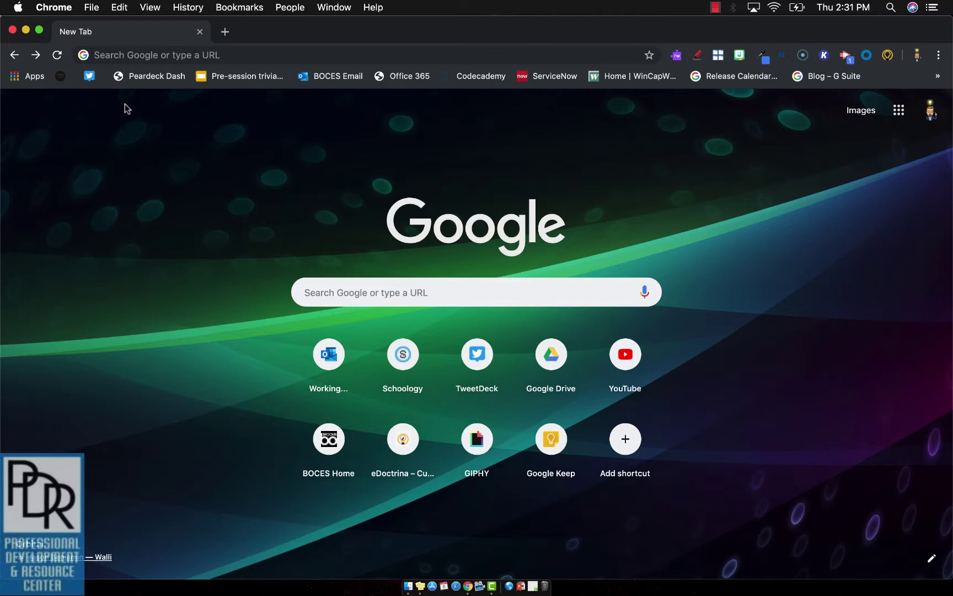
- Load takeout.google.com and scroll down through the list of Google products
{"action": "left_click", "coordinate": [129, 56]}
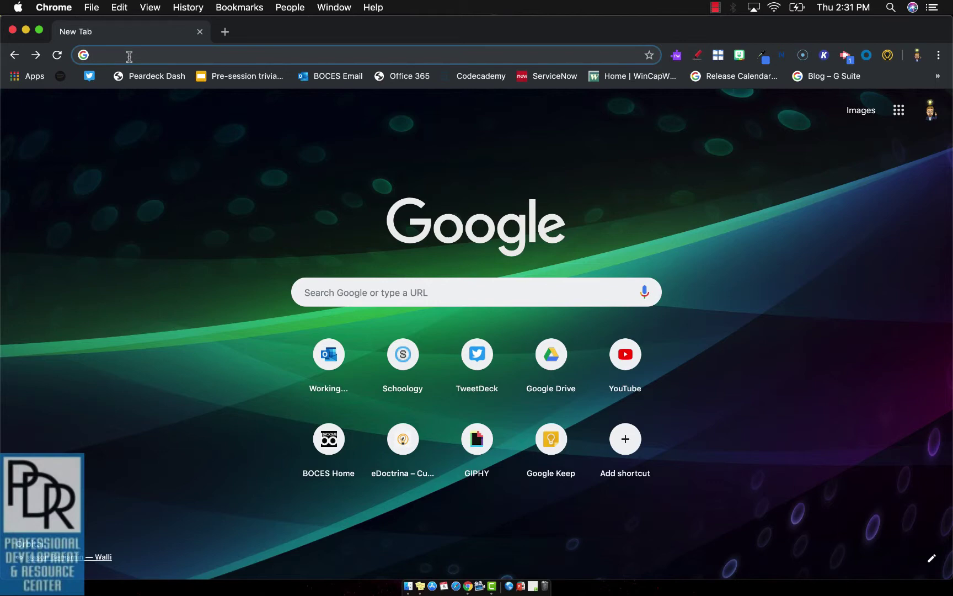
{"action": "type", "text": "takeout.google.com"}
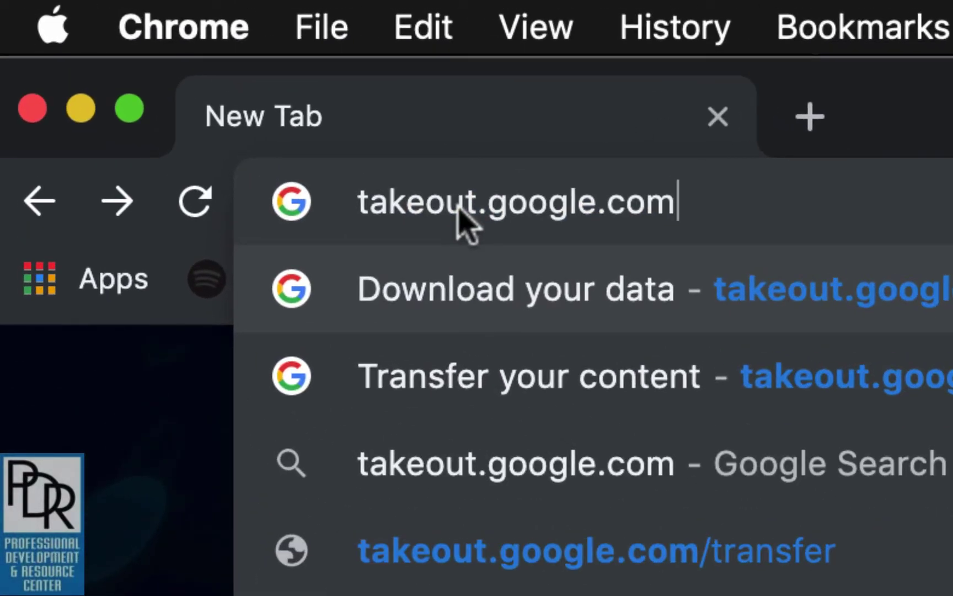
{"action": "key", "text": "Return"}
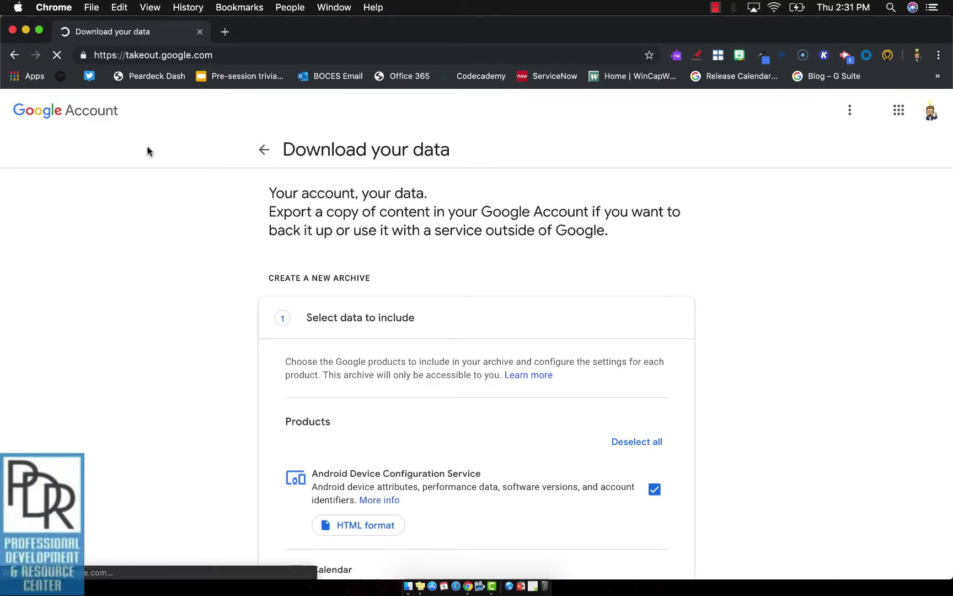
{"action": "scroll", "coordinate": [139, 302], "scroll_direction": "down", "scroll_amount": 2}
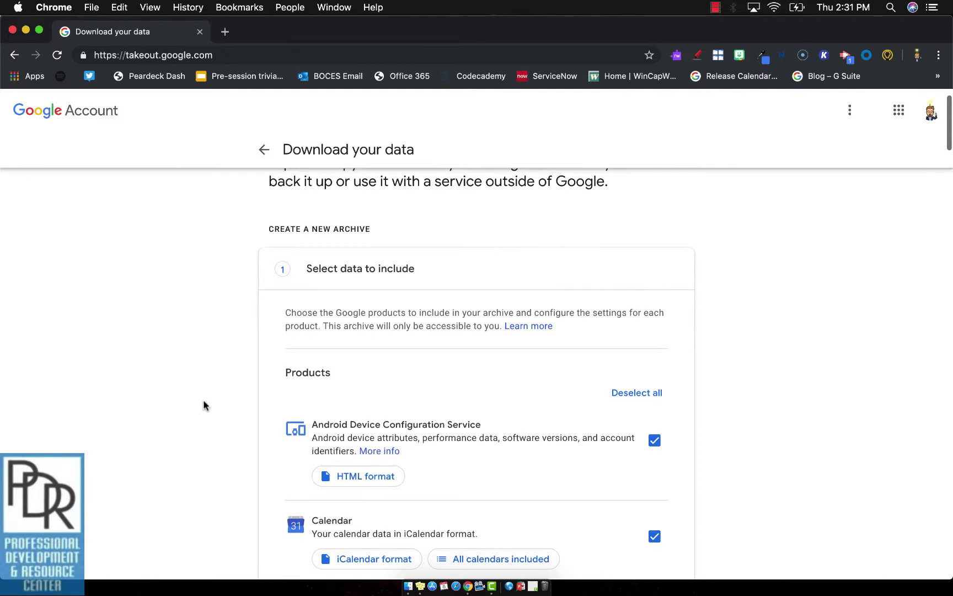
{"action": "scroll", "coordinate": [204, 405], "scroll_direction": "down", "scroll_amount": 2}
{"action": "scroll", "coordinate": [204, 402], "scroll_direction": "down", "scroll_amount": 7}
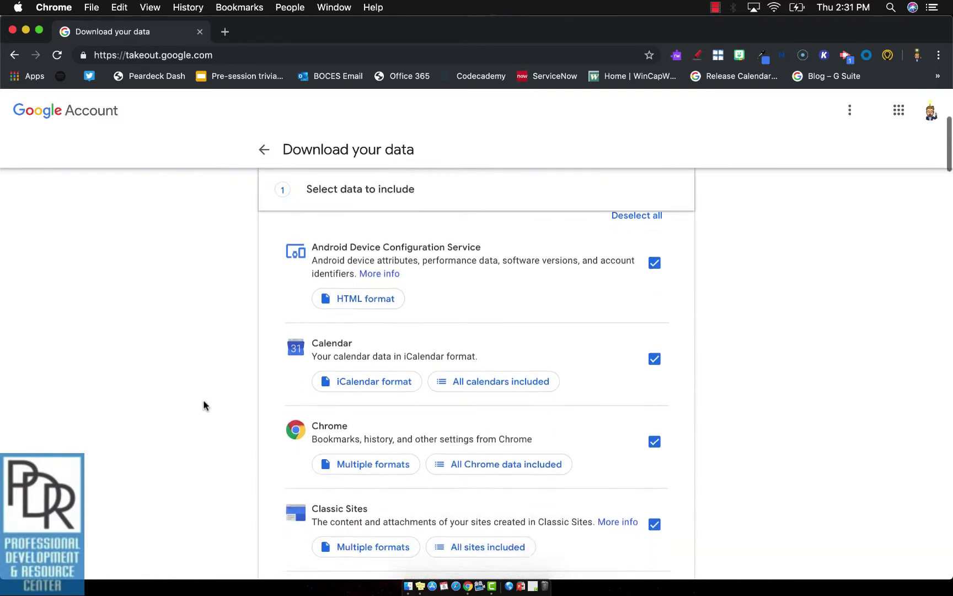
{"action": "scroll", "coordinate": [204, 405], "scroll_direction": "down", "scroll_amount": 20}
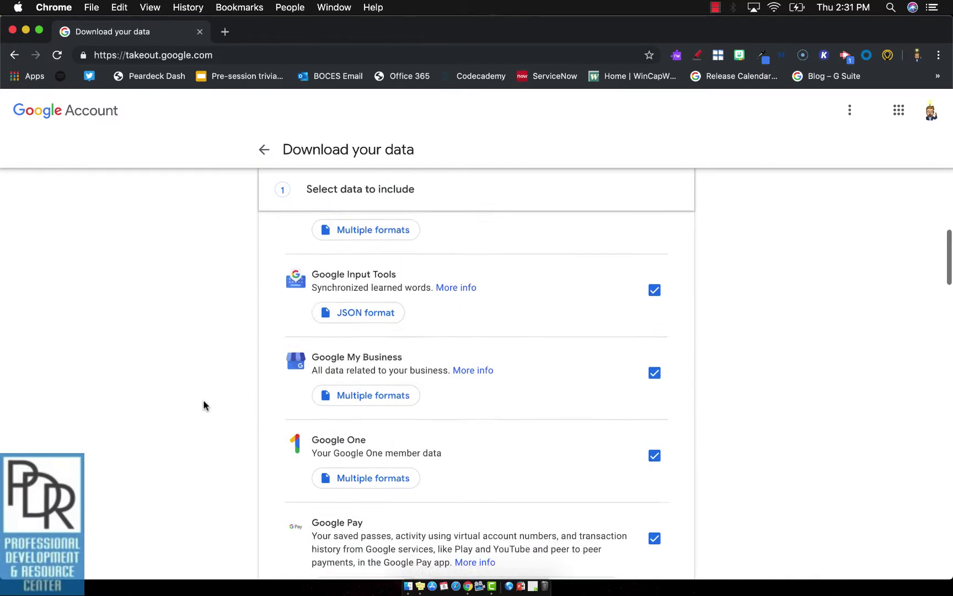
{"action": "scroll", "coordinate": [204, 404], "scroll_direction": "down", "scroll_amount": 18}
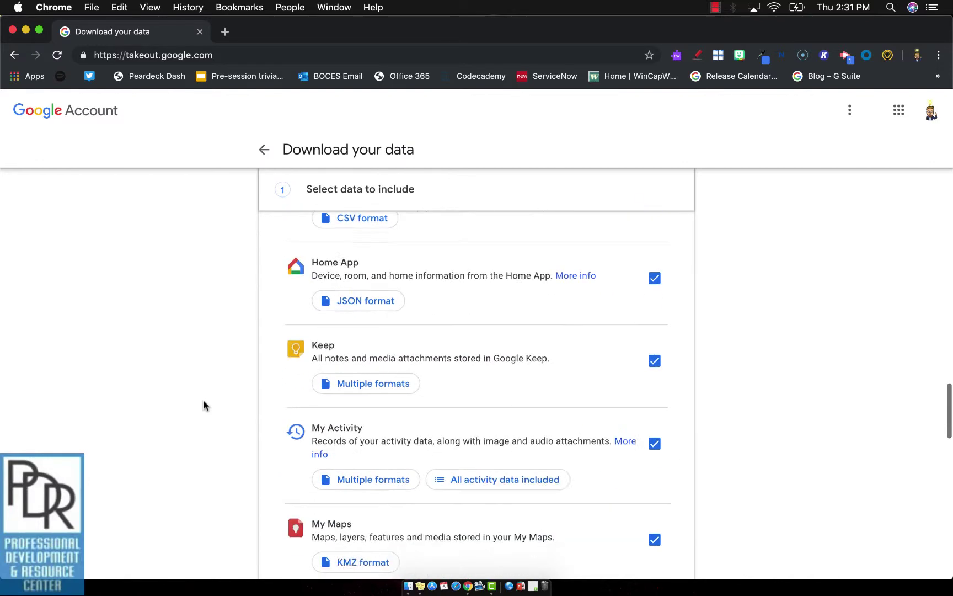
{"action": "scroll", "coordinate": [204, 405], "scroll_direction": "down", "scroll_amount": 2}
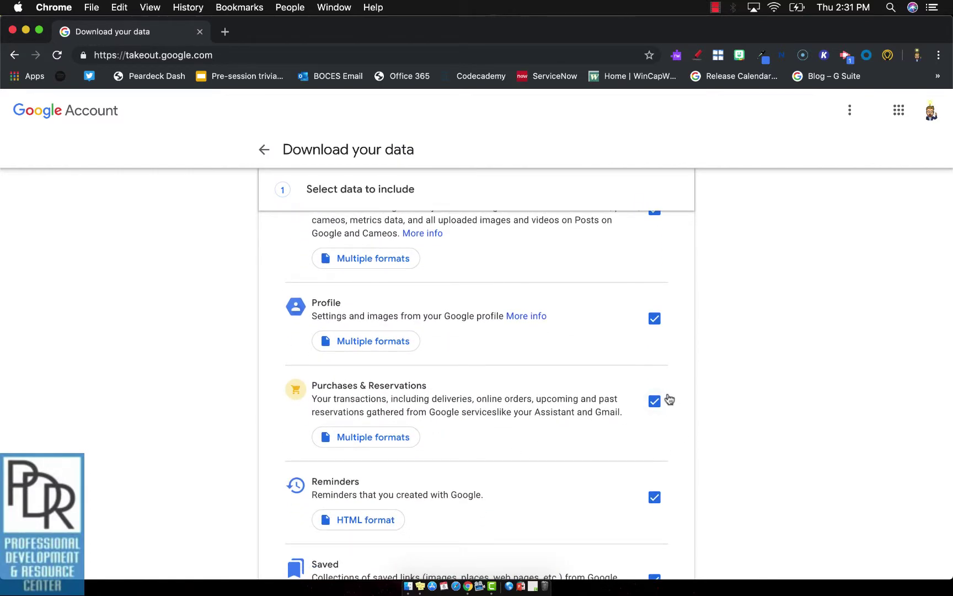
- Toggle Profile off and back on so it stays included in the archive
{"action": "left_click", "coordinate": [657, 320]}
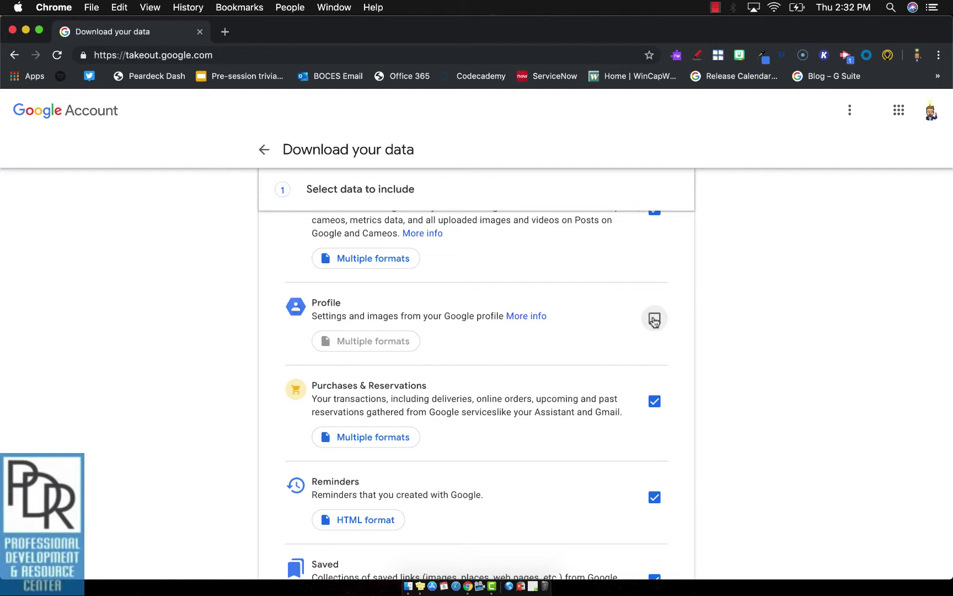
{"action": "left_click", "coordinate": [654, 319]}
{"action": "scroll", "coordinate": [620, 382], "scroll_direction": "down", "scroll_amount": 5}
{"action": "scroll", "coordinate": [620, 382], "scroll_direction": "down", "scroll_amount": 5}
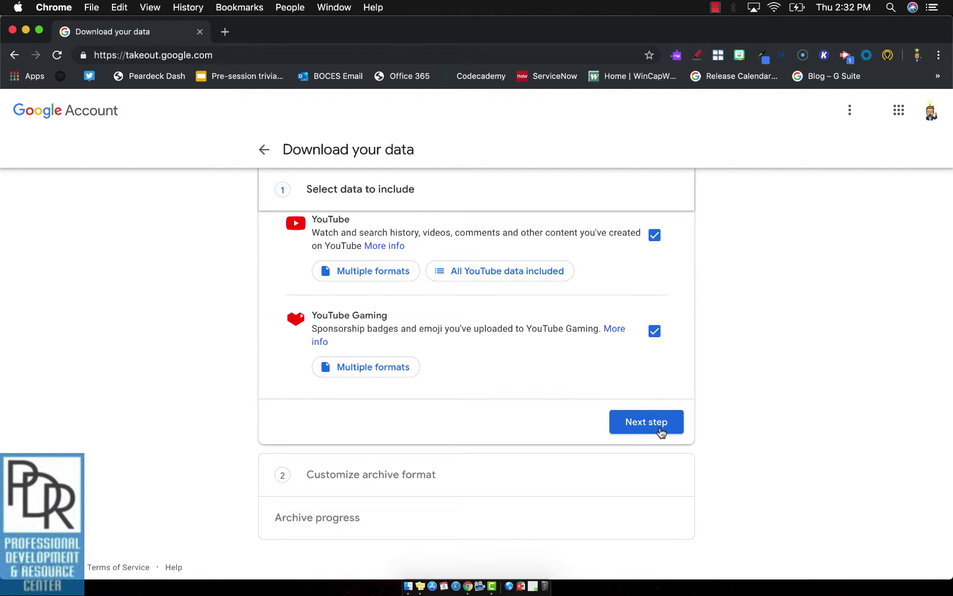
- Proceed to archive format and keep delivery as Send download link via email
{"action": "left_click", "coordinate": [660, 430]}
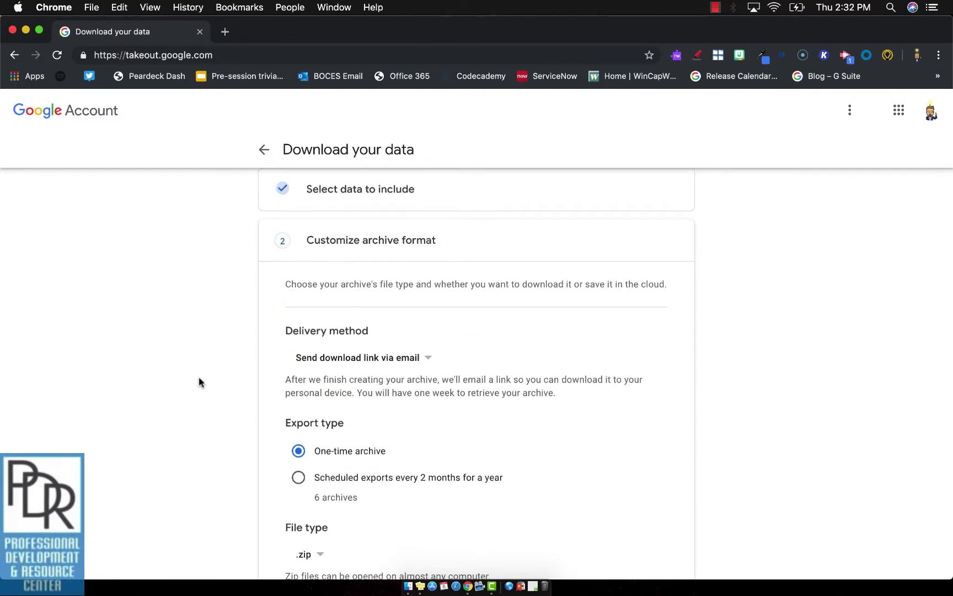
{"action": "scroll", "coordinate": [198, 382], "scroll_direction": "down", "scroll_amount": 1}
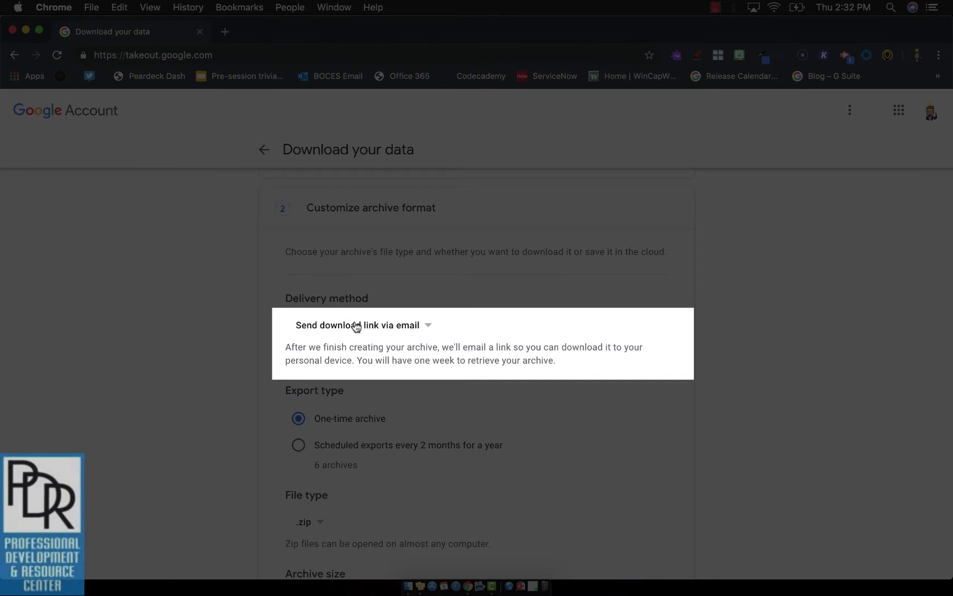
{"action": "left_click", "coordinate": [355, 326]}
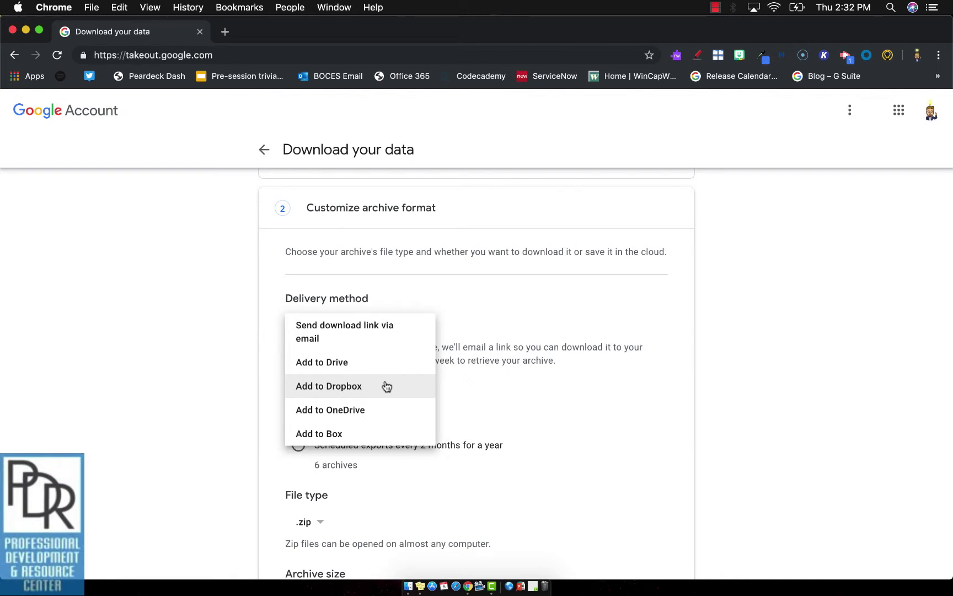
{"action": "left_click", "coordinate": [379, 334]}
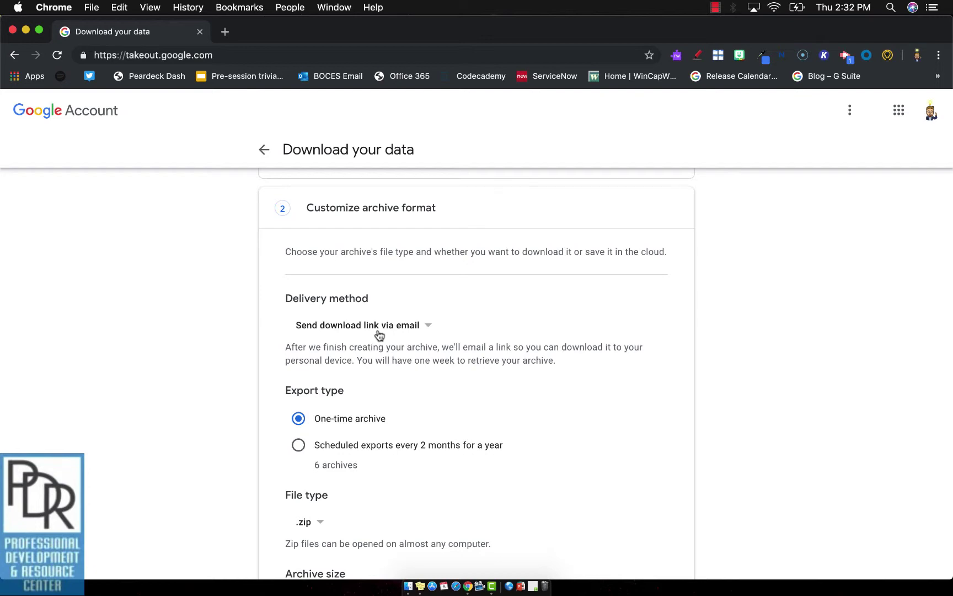
{"action": "scroll", "coordinate": [379, 334], "scroll_direction": "down", "scroll_amount": 3}
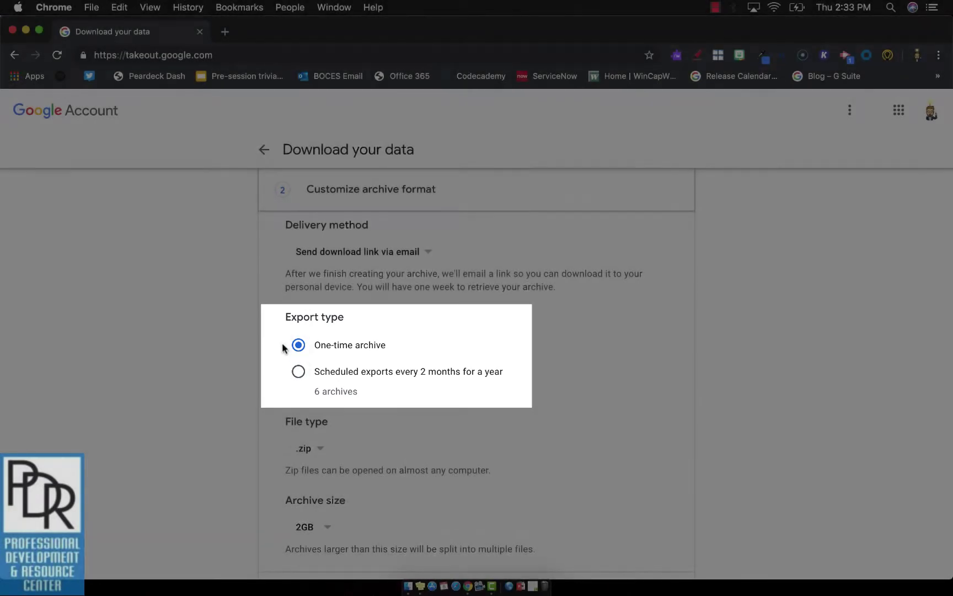
{"action": "scroll", "coordinate": [282, 348], "scroll_direction": "down", "scroll_amount": 2}
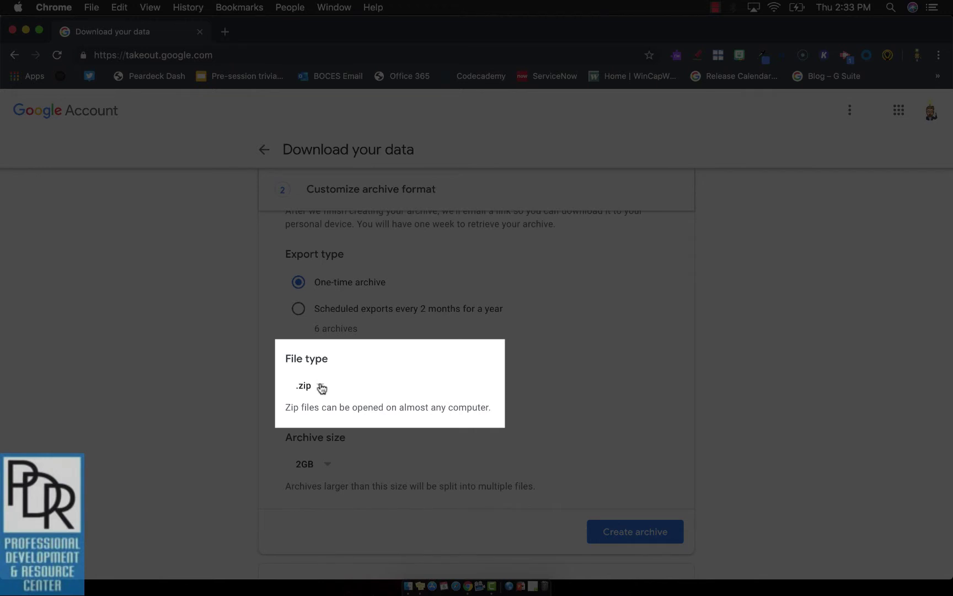
{"action": "left_click", "coordinate": [322, 388]}
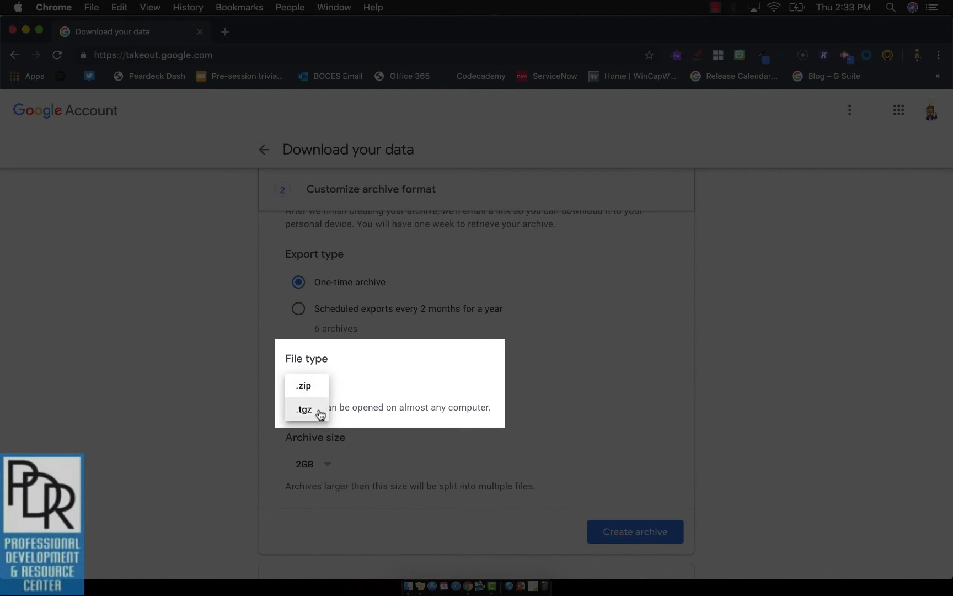
{"action": "left_click", "coordinate": [207, 411]}
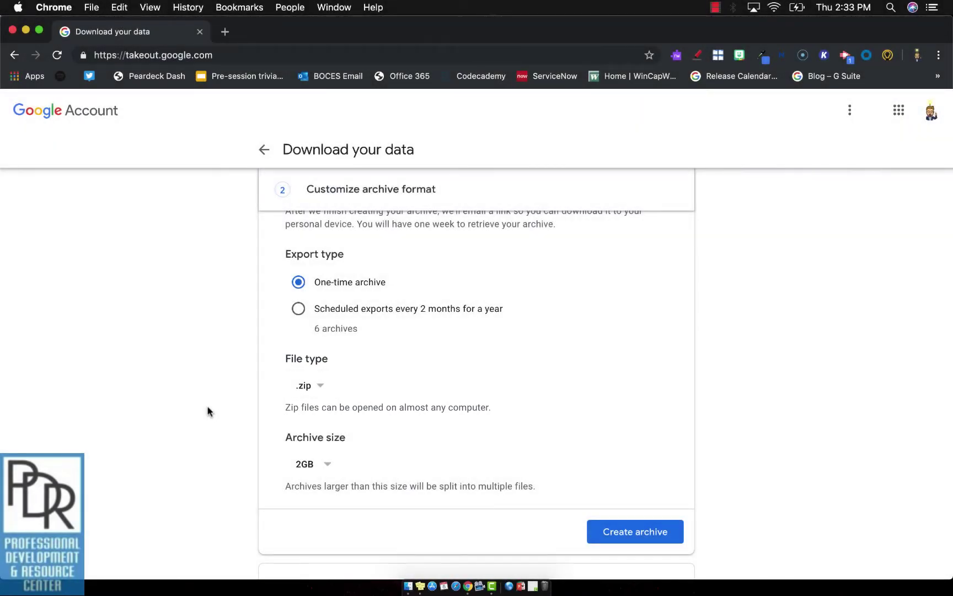
{"action": "scroll", "coordinate": [207, 411], "scroll_direction": "down", "scroll_amount": 2}
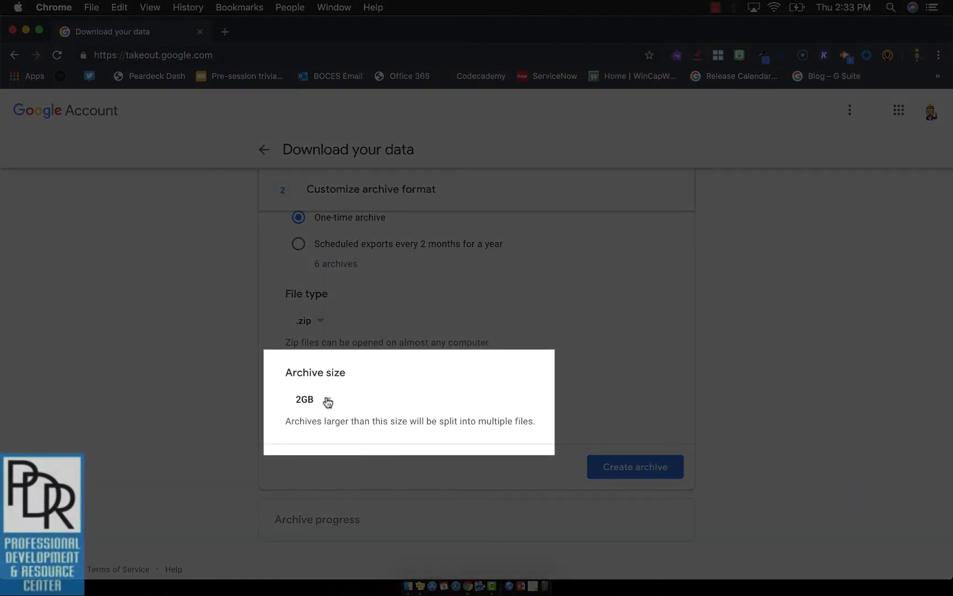
{"action": "left_click", "coordinate": [327, 400]}
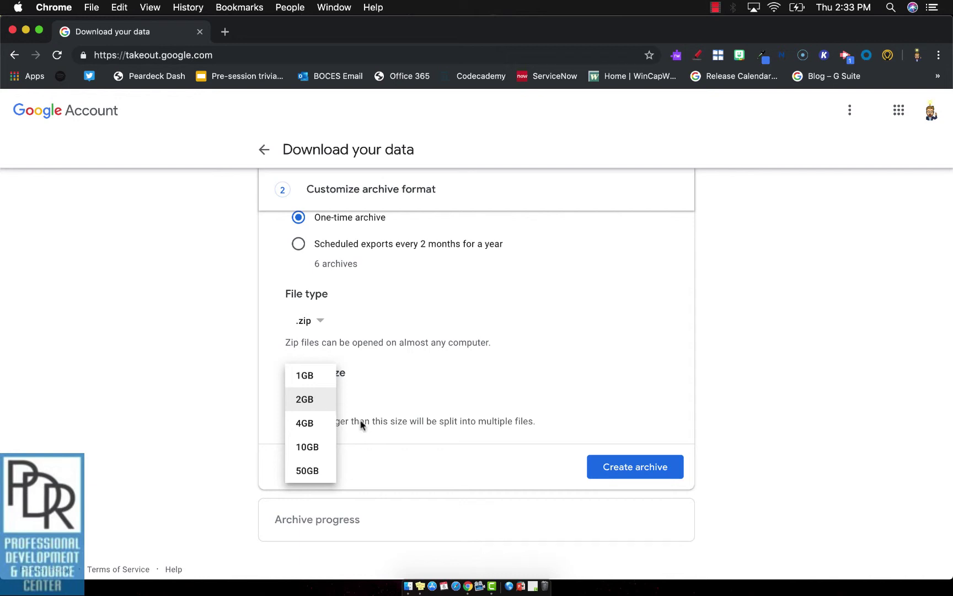
{"action": "left_click", "coordinate": [402, 456]}
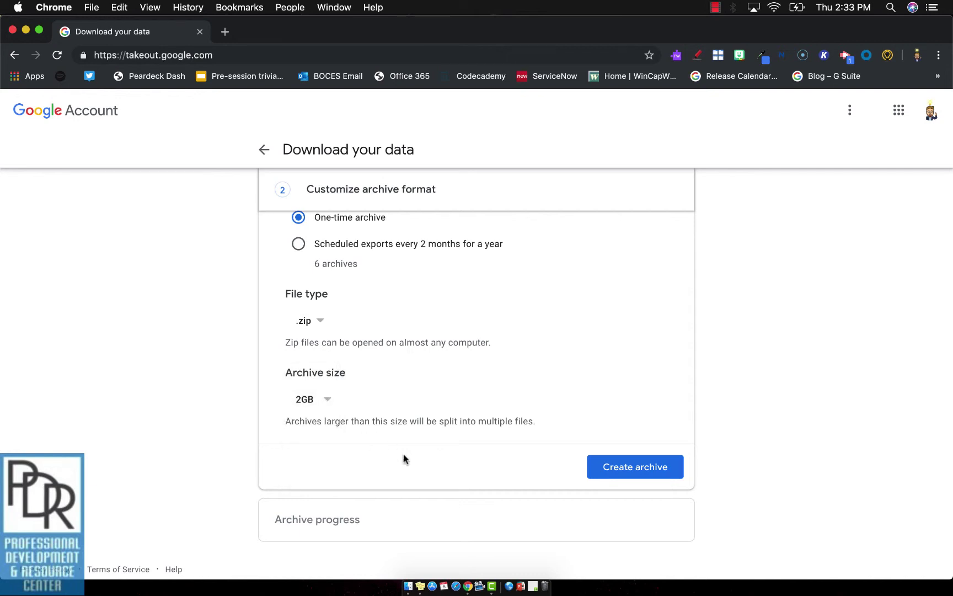